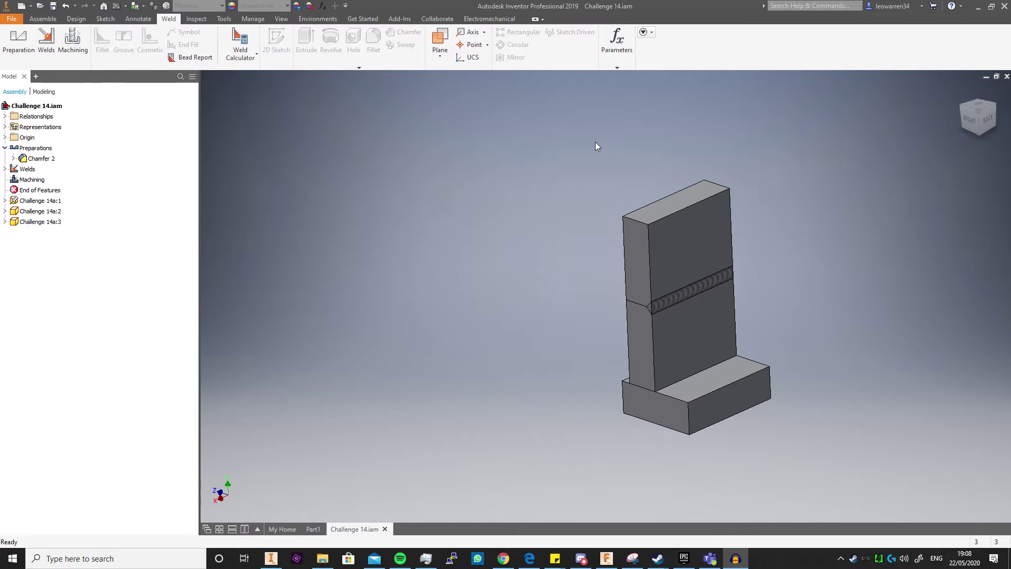
Examine the three-part weldment from several sides, including the groove weld bead and the unwelded opposite side of the plate joint.
{"action": "key", "text": "F2"}
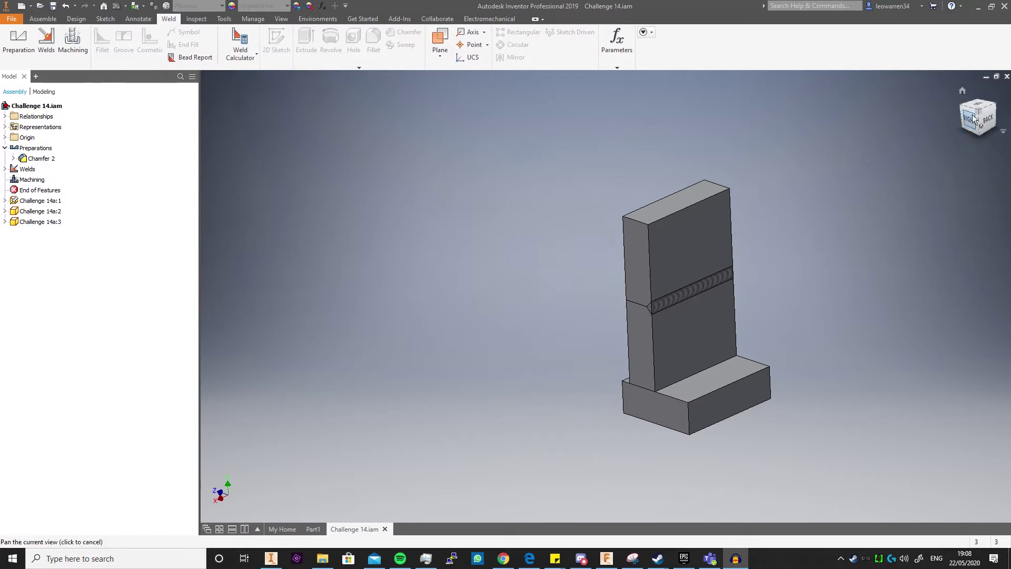
{"action": "left_click_drag", "start_coordinate": [966, 116], "coordinate": [1001, 125]}
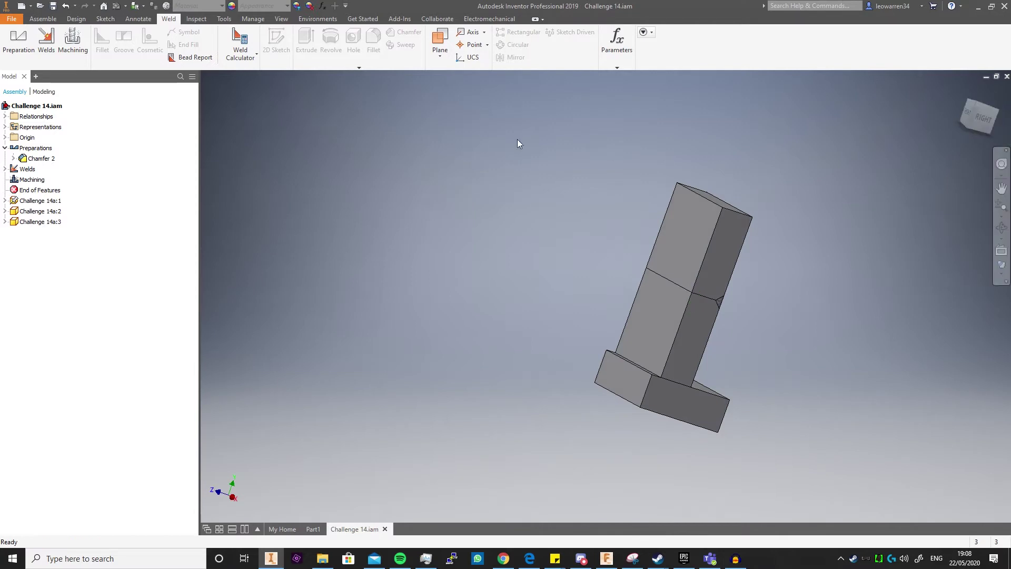
{"action": "key", "text": "F2"}
{"action": "left_click_drag", "start_coordinate": [978, 122], "coordinate": [990, 125]}
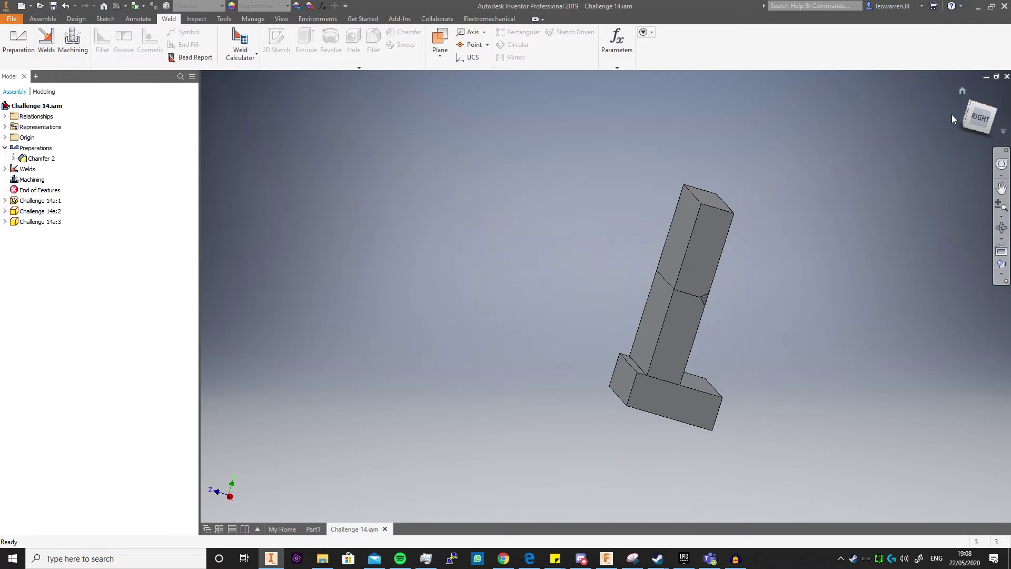
{"action": "left_click", "coordinate": [980, 115]}
{"action": "left_click_drag", "start_coordinate": [980, 115], "coordinate": [980, 122]}
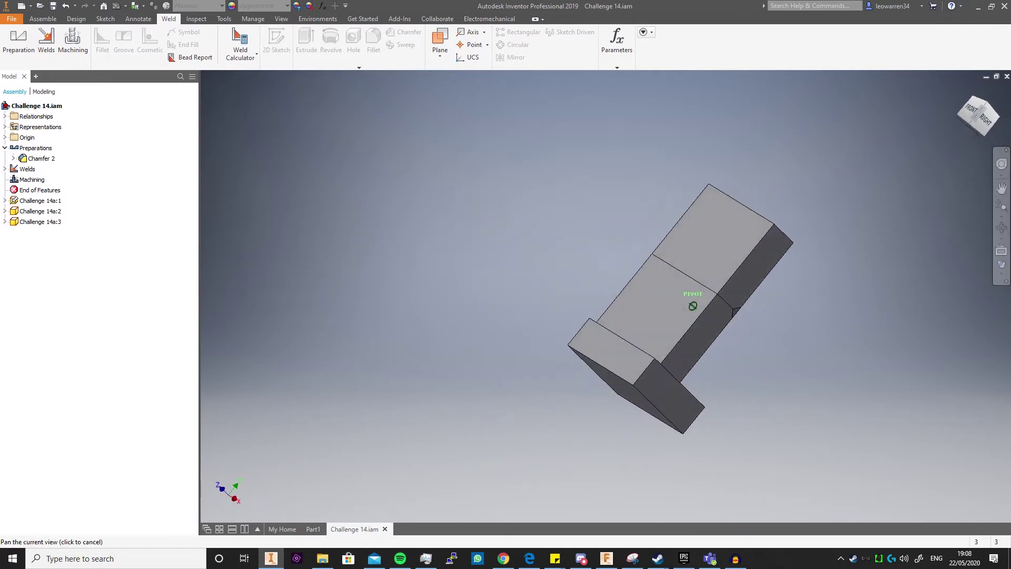
{"action": "left_click", "coordinate": [985, 121]}
{"action": "left_click_drag", "start_coordinate": [979, 118], "coordinate": [973, 124]}
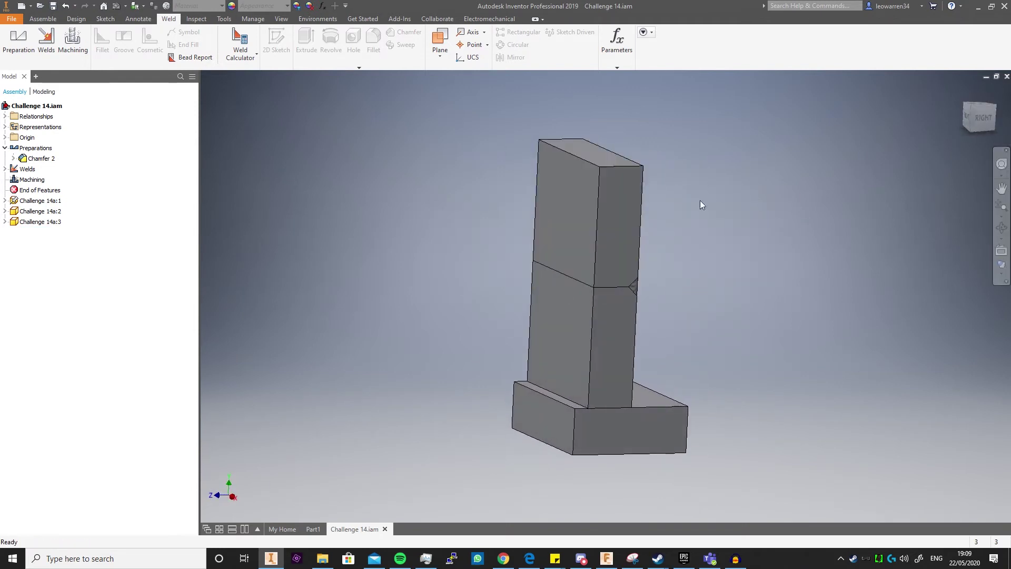
{"action": "mouse_move", "coordinate": [978, 118]}
{"action": "left_mouse_down"}
{"action": "mouse_move", "coordinate": [965, 130]}
{"action": "mouse_move", "coordinate": [973, 123]}
{"action": "left_mouse_up"}
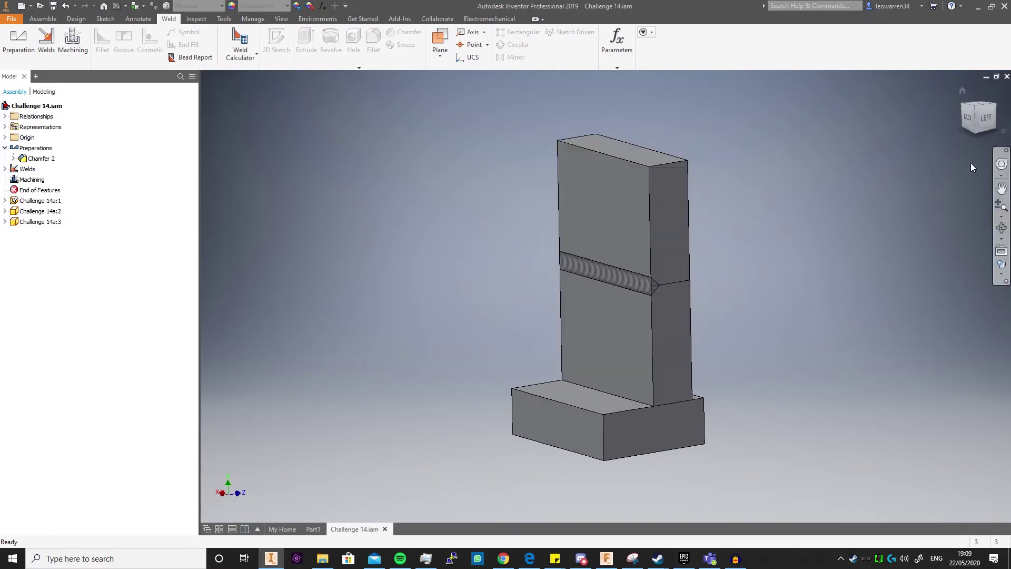
{"action": "left_click_drag", "start_coordinate": [989, 131], "coordinate": [980, 124]}
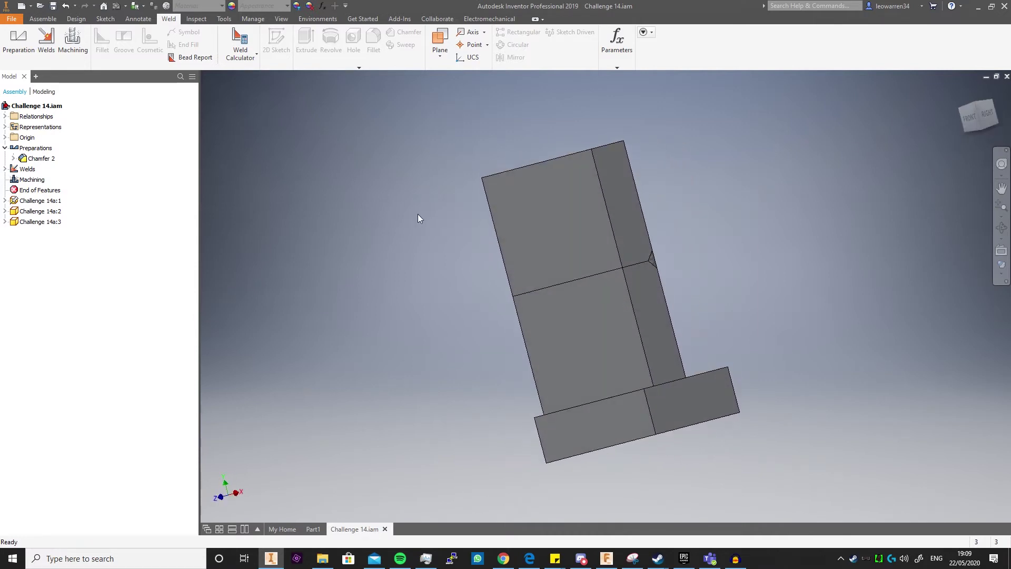
Open the weld preparation stage of the weldment.
{"action": "left_click", "coordinate": [16, 41]}
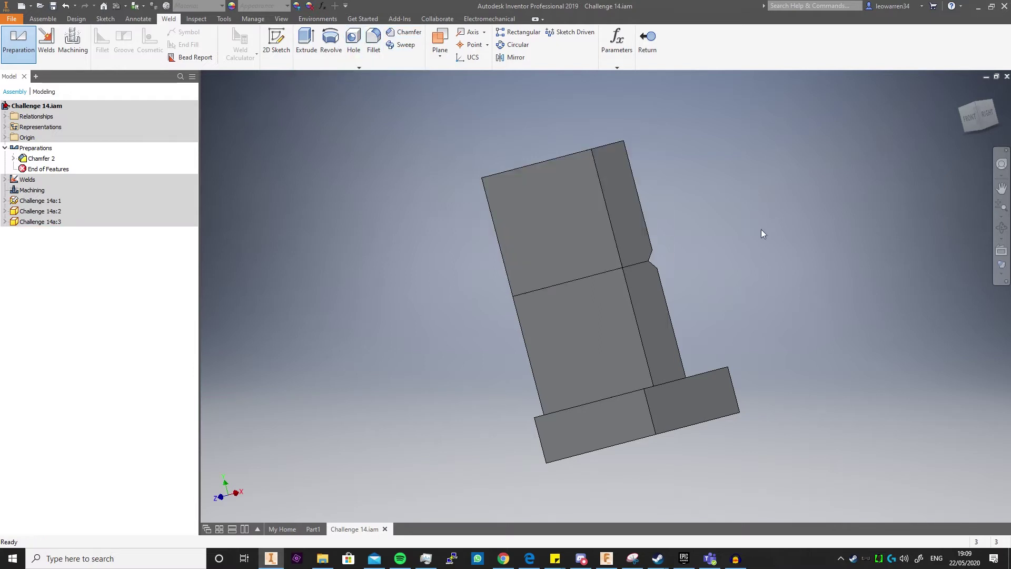
{"action": "mouse_move", "coordinate": [605, 295]}
{"action": "middle_mouse_down", "text": "shift"}
{"action": "mouse_move", "coordinate": [669, 295]}
{"action": "mouse_move", "coordinate": [632, 295]}
{"action": "mouse_move", "coordinate": [658, 295]}
{"action": "middle_mouse_up", "text": "shift"}
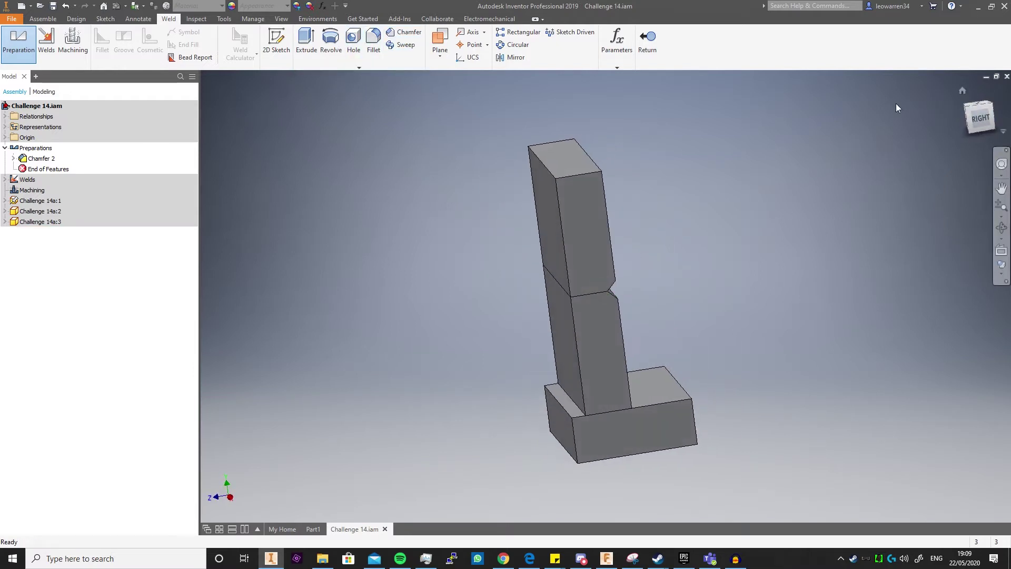
Sketch a small rectangle on the end face of the base block, overlapping its upper edge beside the upright plate.
{"action": "left_click", "coordinate": [269, 50]}
{"action": "left_click", "coordinate": [652, 416]}
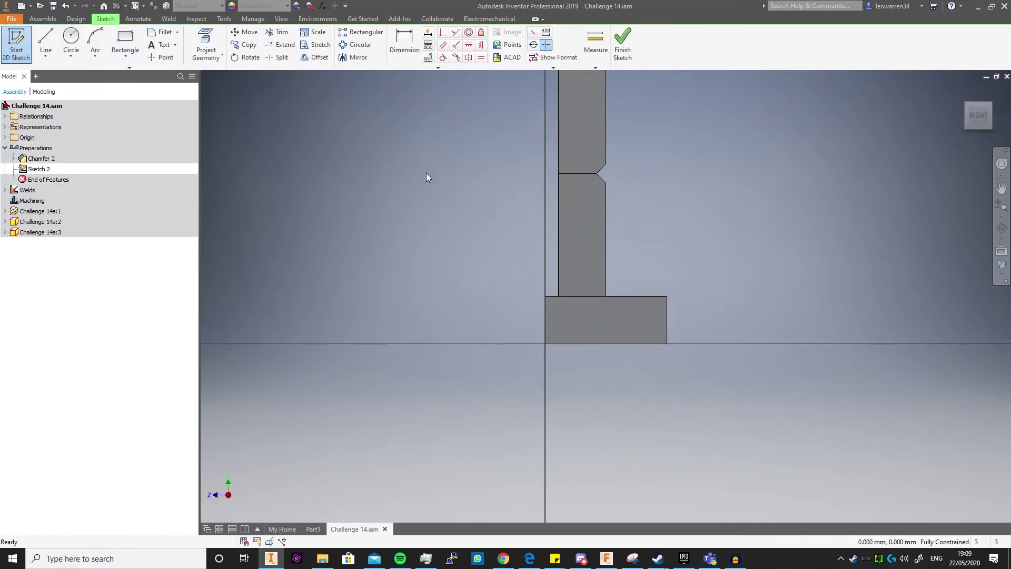
{"action": "left_click", "coordinate": [126, 44]}
{"action": "left_click", "coordinate": [620, 278]}
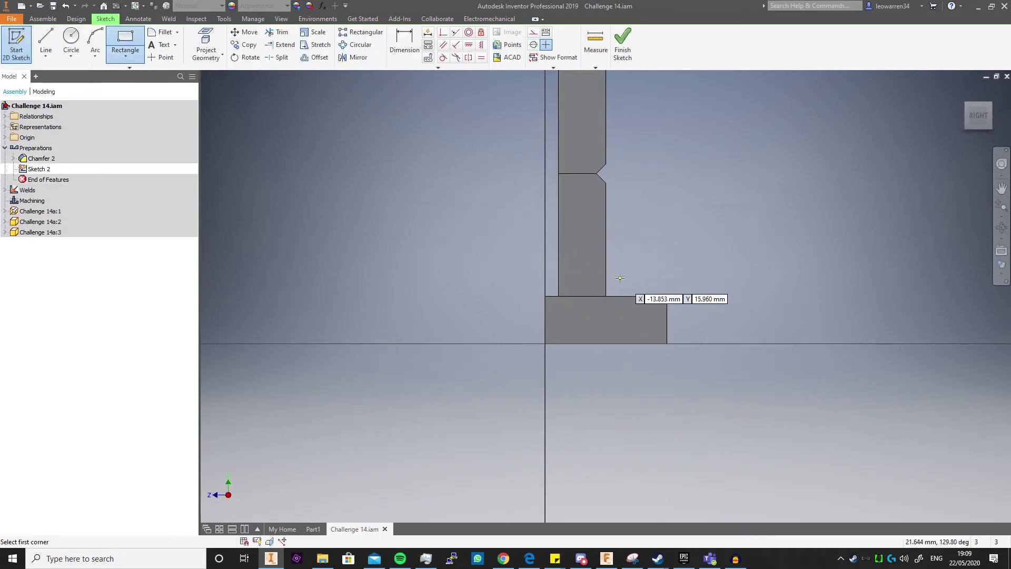
{"action": "left_click", "coordinate": [654, 311]}
{"action": "left_click", "coordinate": [622, 45]}
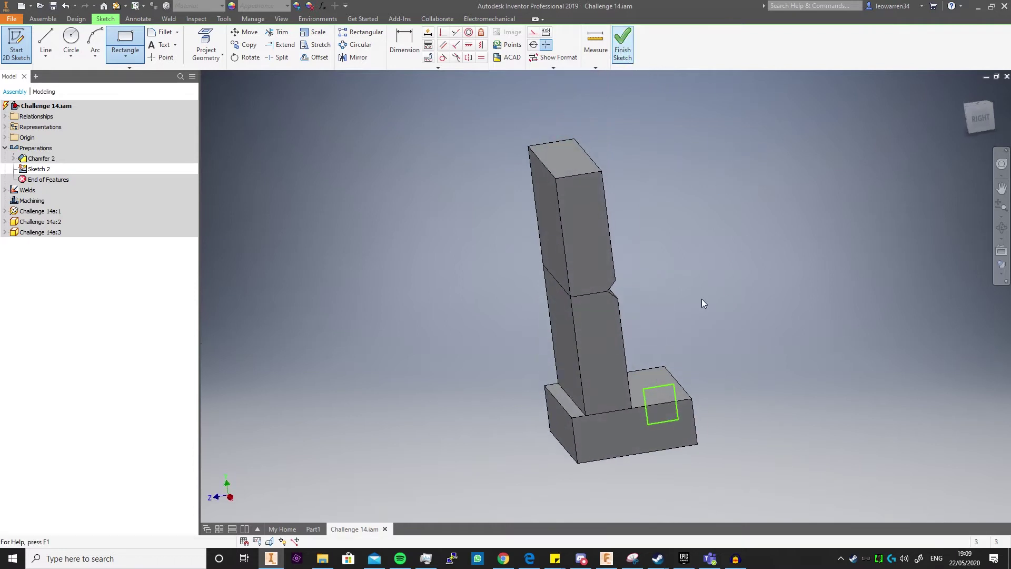
Try a 10 mm cut extrusion of the rectangle, cancel it, and delete the sketch.
{"action": "key", "text": "e"}
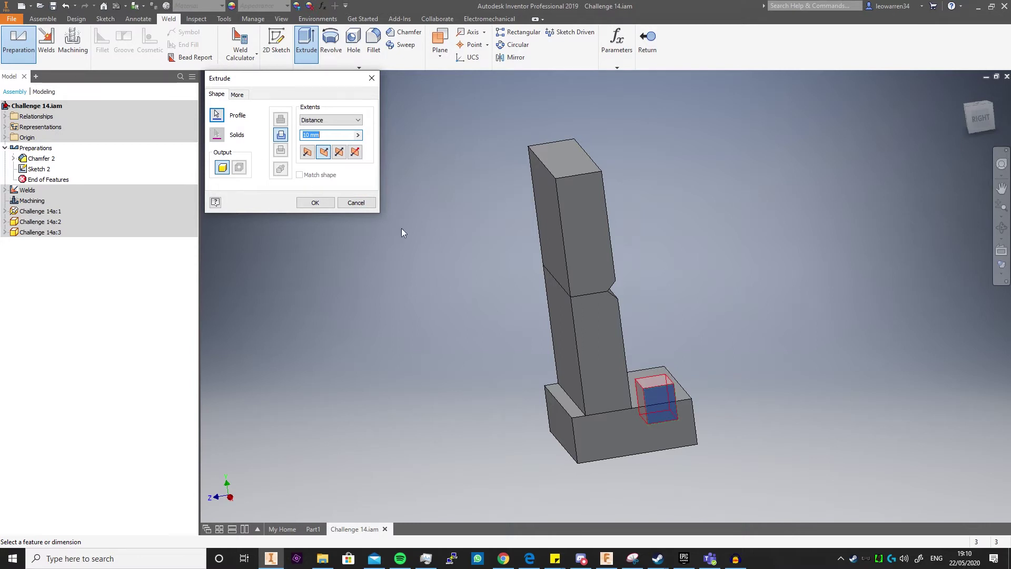
{"action": "left_click", "coordinate": [357, 203]}
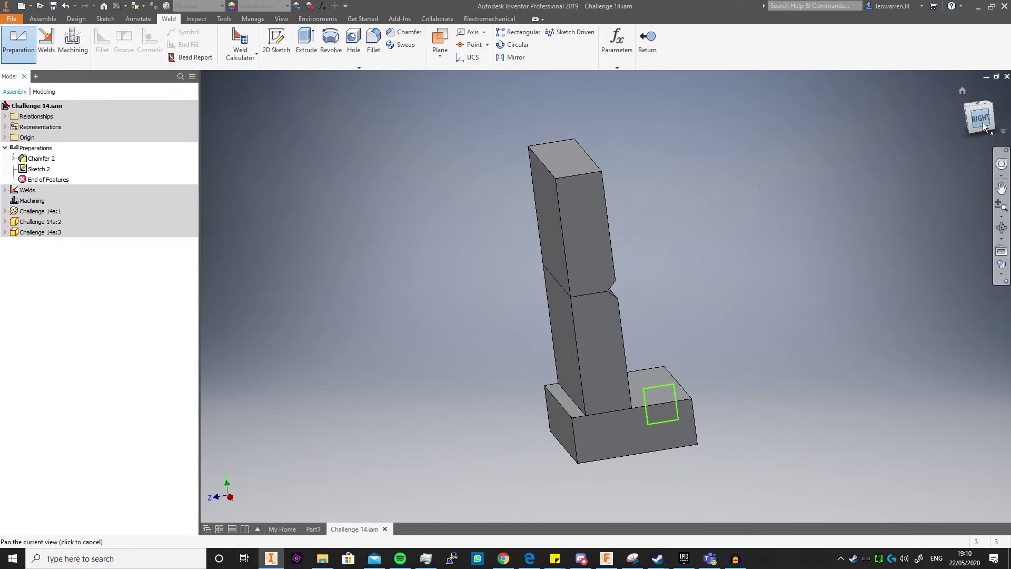
{"action": "left_click_drag", "start_coordinate": [962, 122], "coordinate": [959, 119]}
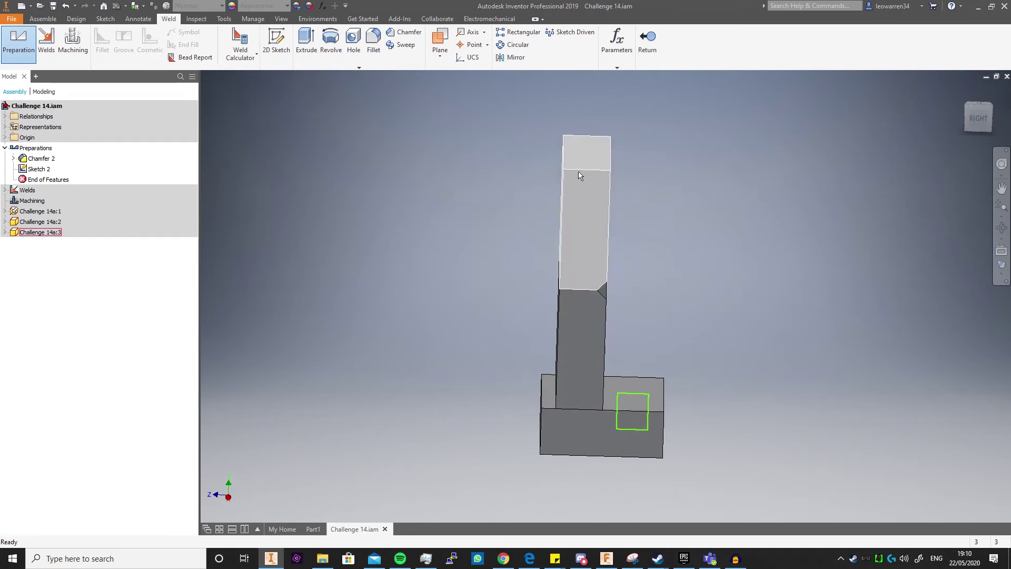
{"action": "left_click", "coordinate": [38, 171]}
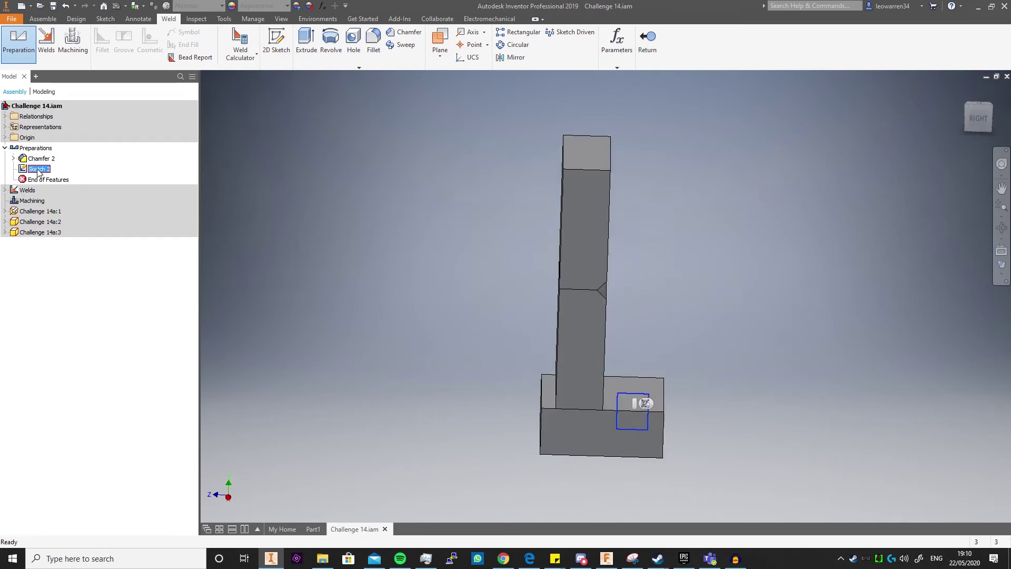
{"action": "key", "text": "Delete"}
Chamfer the joint between the two upright plates by 2 mm on the unwelded side and leave weld preparation.
{"action": "left_click", "coordinate": [977, 124]}
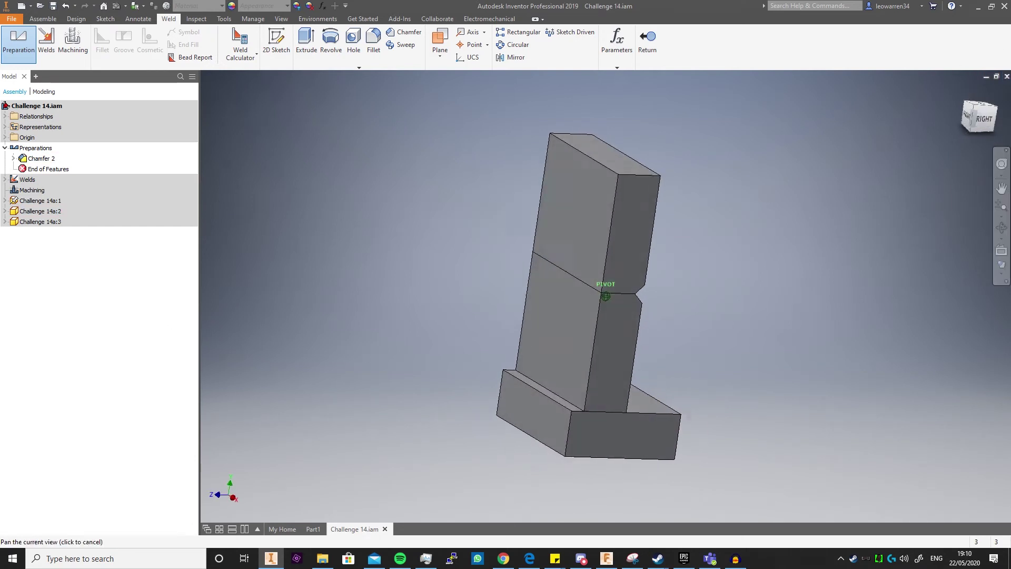
{"action": "left_click", "coordinate": [401, 35]}
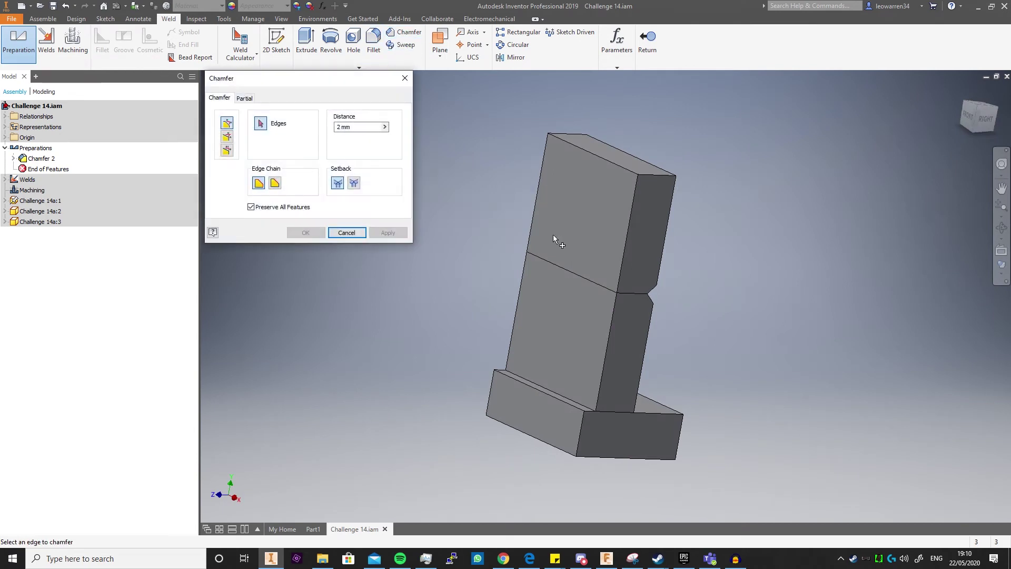
{"action": "left_click", "coordinate": [567, 271]}
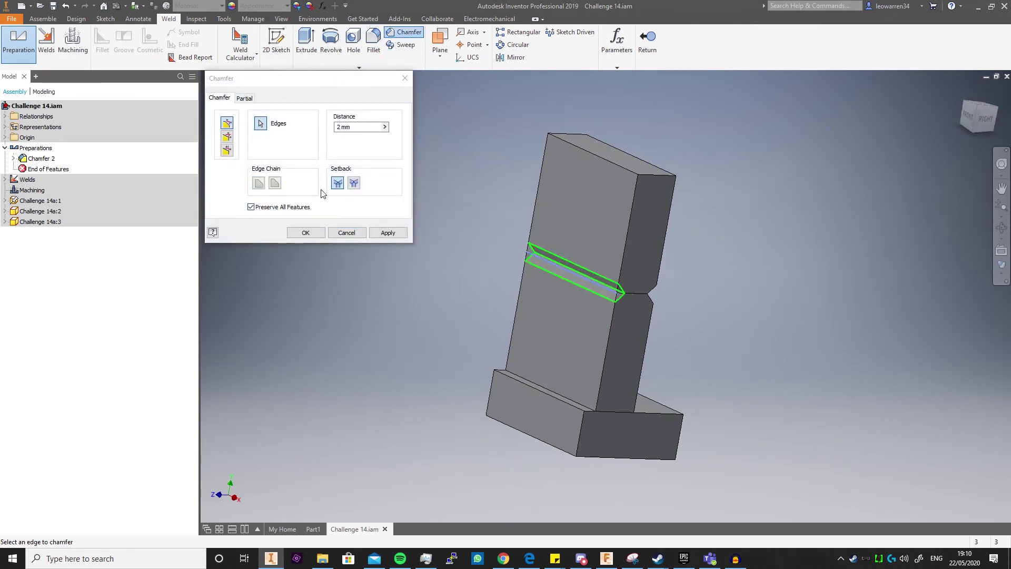
{"action": "left_click", "coordinate": [305, 233]}
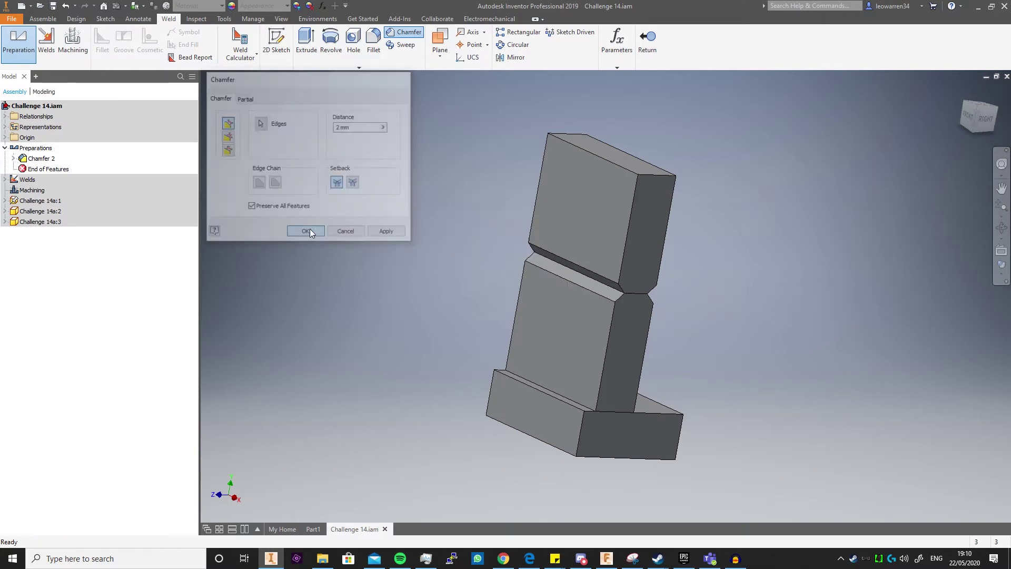
{"action": "left_click", "coordinate": [983, 117]}
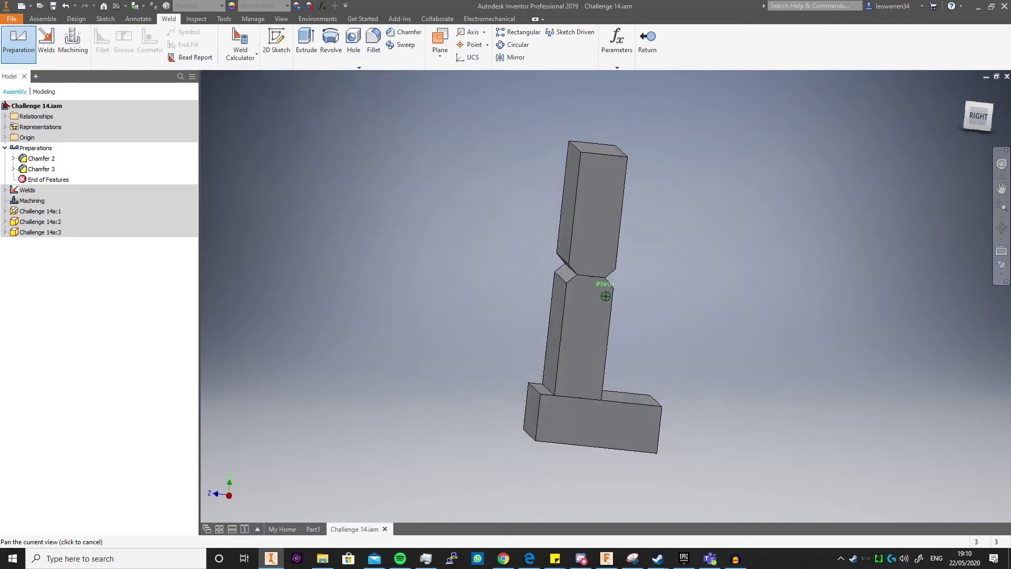
{"action": "middle_click_drag", "start_coordinate": [606, 296], "coordinate": [559, 130], "text": "shift"}
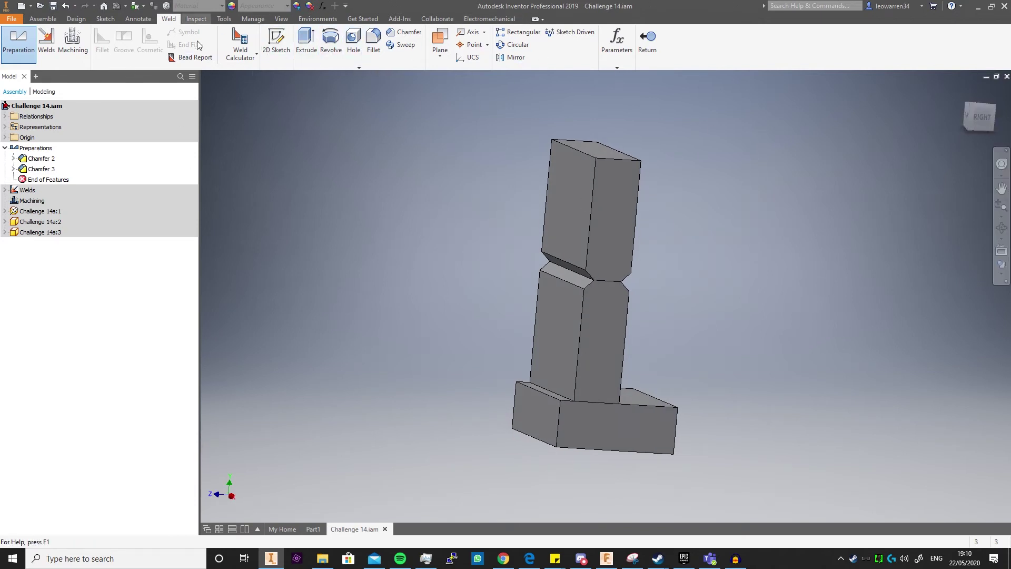
{"action": "left_click", "coordinate": [646, 46]}
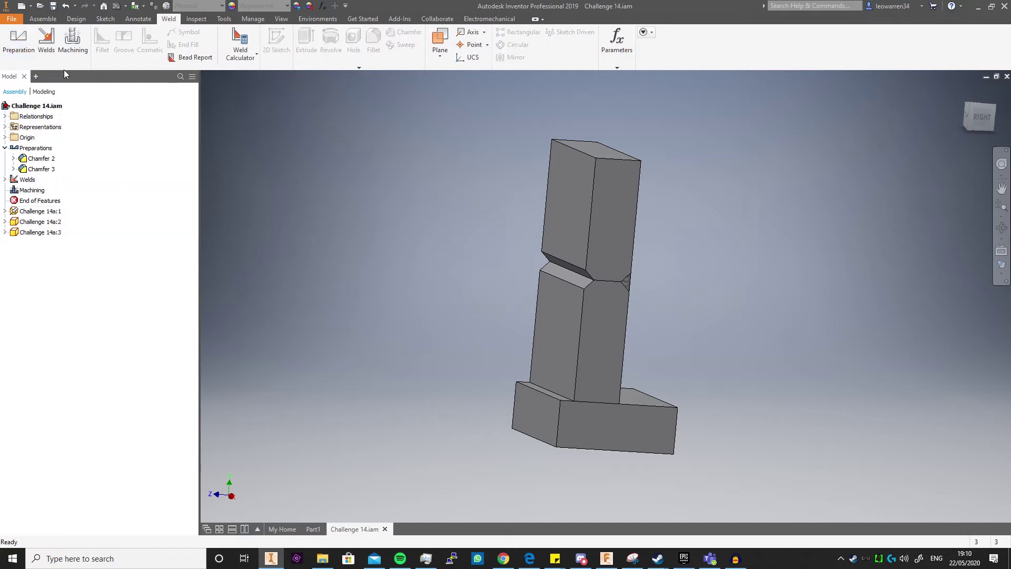
Add a groove weld between the two new chamfer faces, using the joint edge on the end face as fill direction.
{"action": "left_click", "coordinate": [45, 42]}
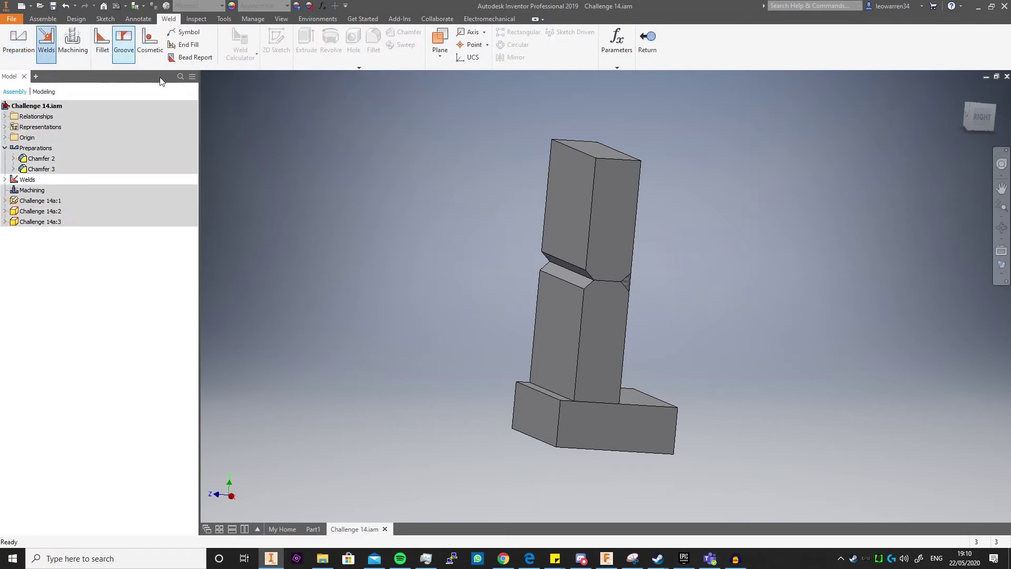
{"action": "left_click", "coordinate": [136, 55]}
{"action": "scroll", "coordinate": [567, 277], "scroll_direction": "down", "scroll_amount": 3}
{"action": "left_click", "coordinate": [559, 251]}
{"action": "left_click", "coordinate": [304, 169]}
{"action": "left_click", "coordinate": [526, 257]}
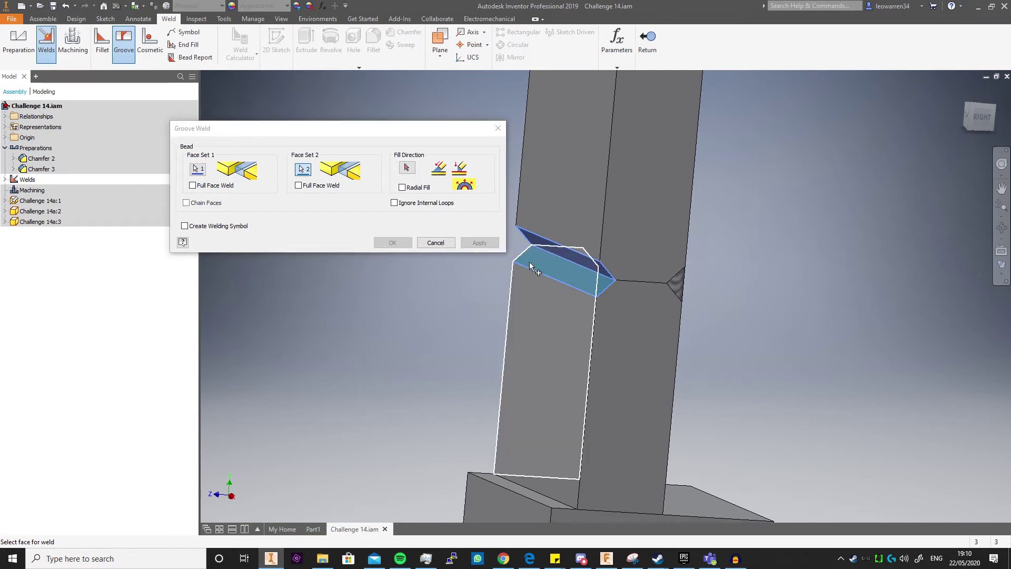
{"action": "left_click", "coordinate": [410, 169]}
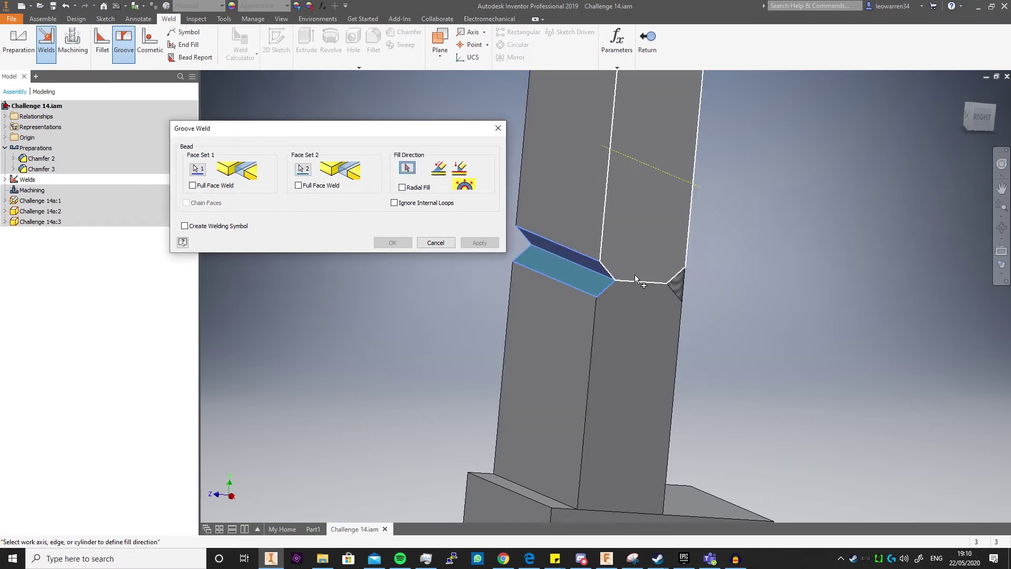
{"action": "left_click", "coordinate": [578, 266]}
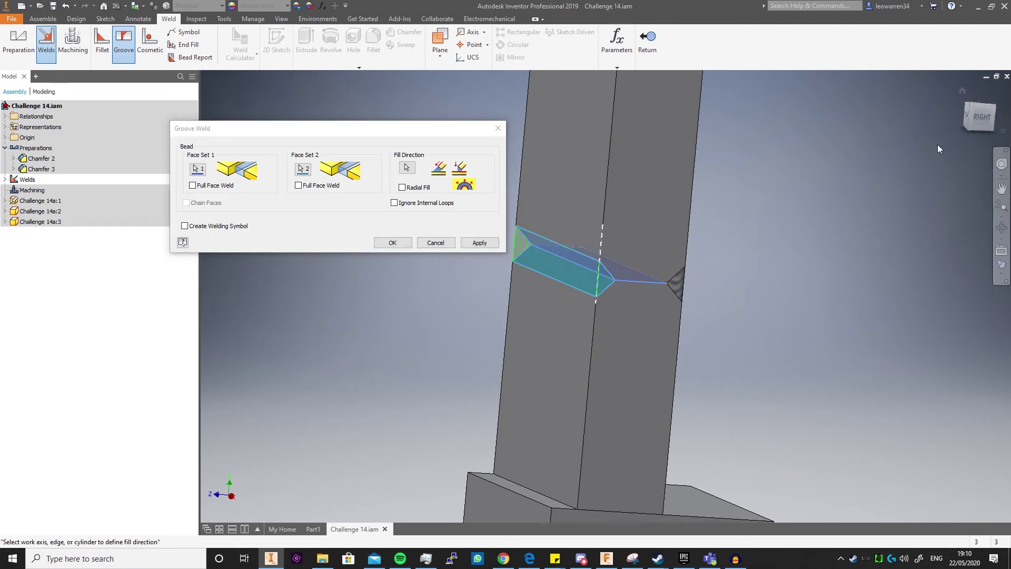
{"action": "middle_click_drag", "start_coordinate": [642, 266], "coordinate": [854, 172], "text": "shift"}
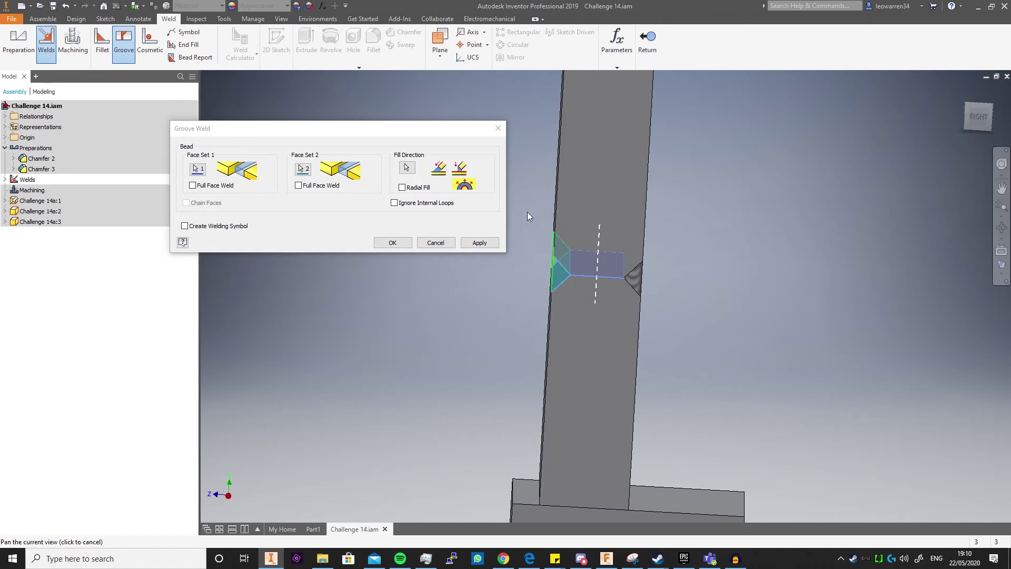
{"action": "left_click", "coordinate": [479, 243]}
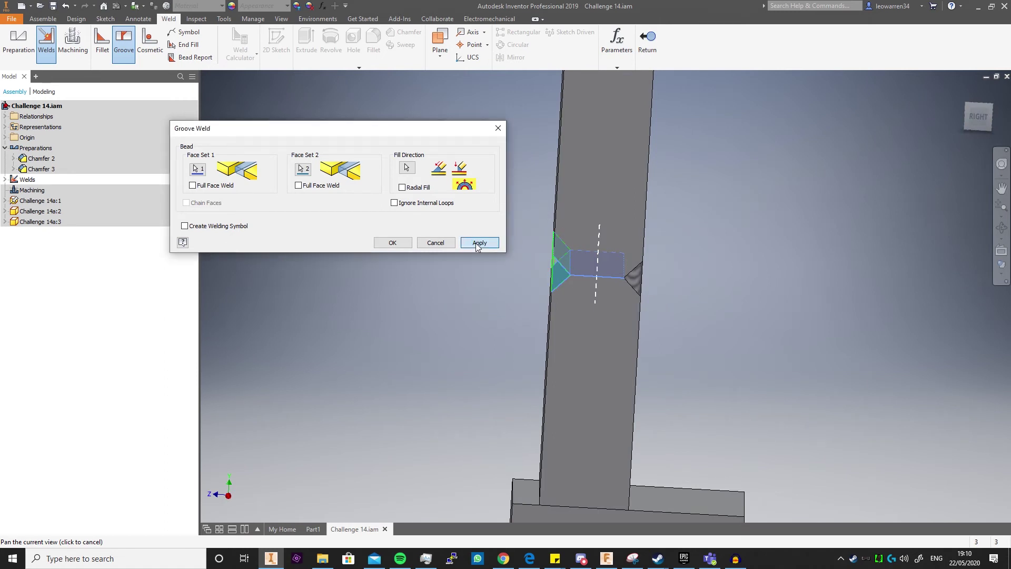
{"action": "left_click", "coordinate": [499, 128]}
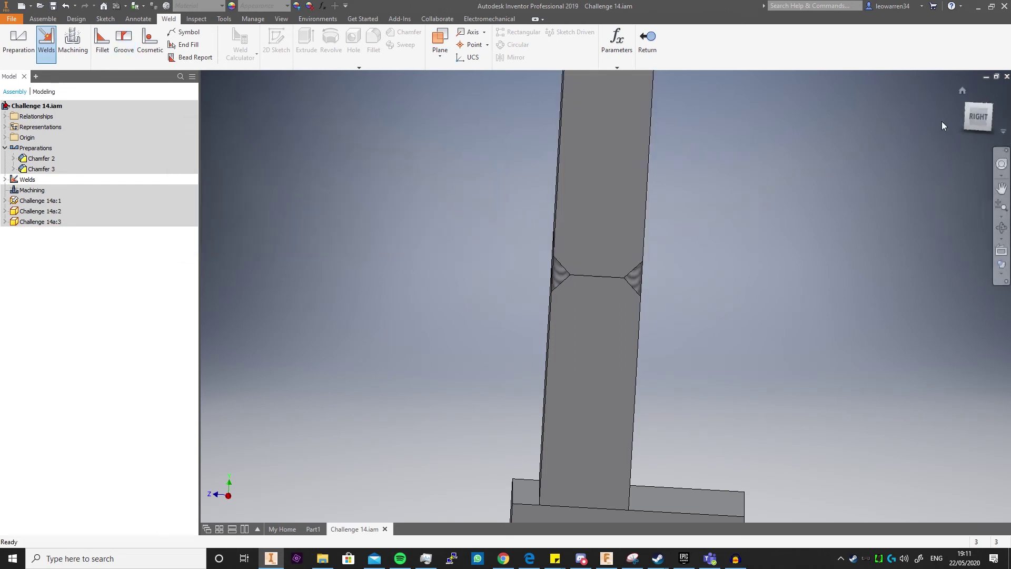
Finish editing the welds and open the machining stage of the weldment.
{"action": "left_click_drag", "start_coordinate": [969, 117], "coordinate": [990, 119]}
{"action": "left_click", "coordinate": [986, 117]}
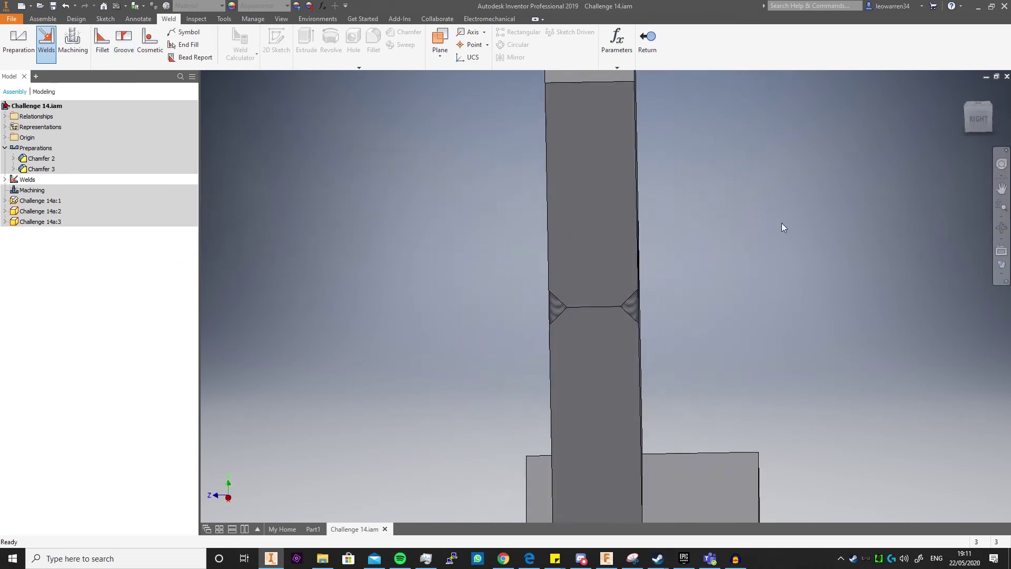
{"action": "mouse_move", "coordinate": [969, 125]}
{"action": "left_mouse_down"}
{"action": "mouse_move", "coordinate": [985, 138]}
{"action": "mouse_move", "coordinate": [978, 116]}
{"action": "mouse_move", "coordinate": [981, 133]}
{"action": "mouse_move", "coordinate": [968, 129]}
{"action": "mouse_move", "coordinate": [980, 133]}
{"action": "left_mouse_up"}
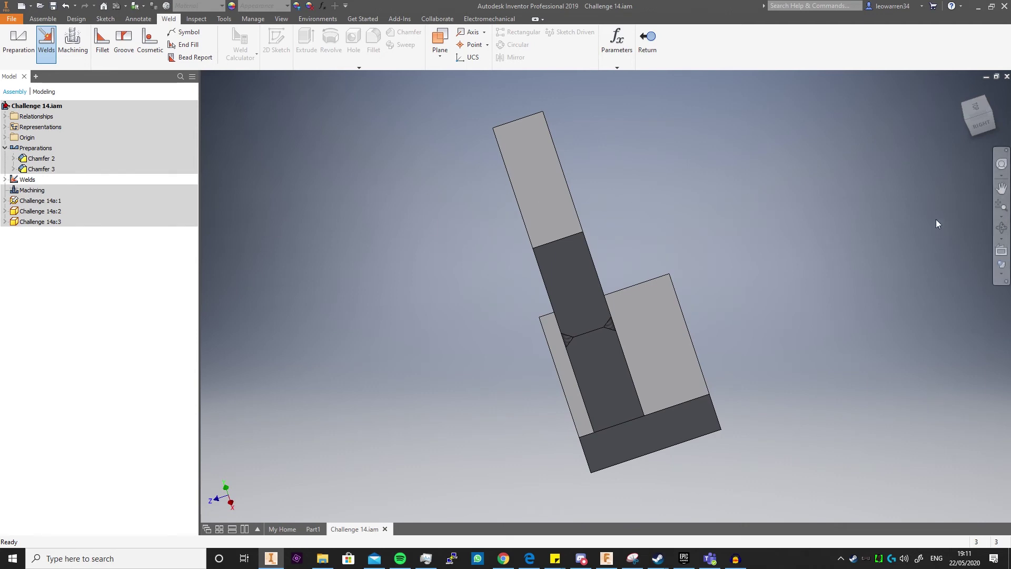
{"action": "left_click_drag", "start_coordinate": [978, 123], "coordinate": [976, 122]}
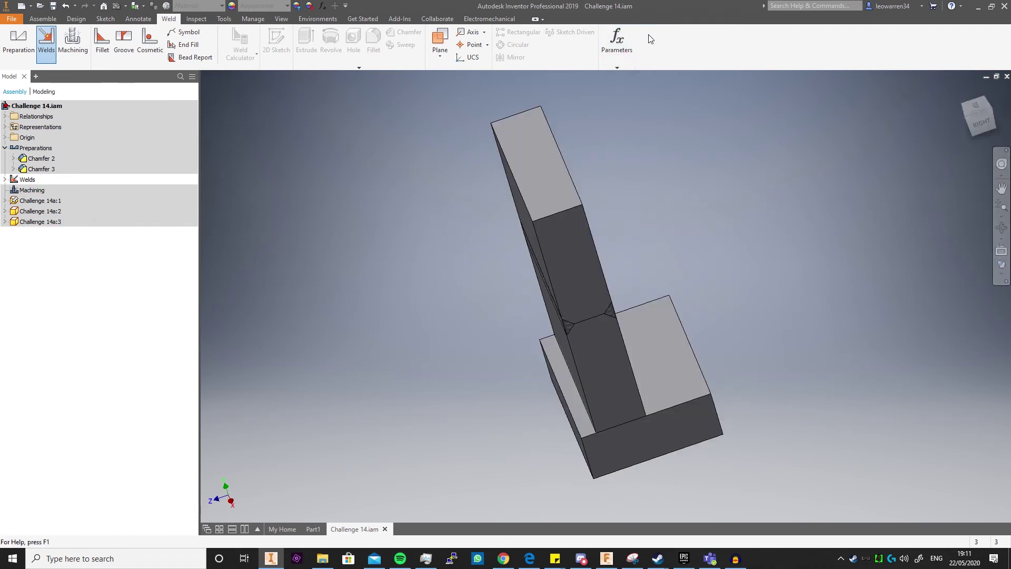
{"action": "left_click", "coordinate": [648, 34]}
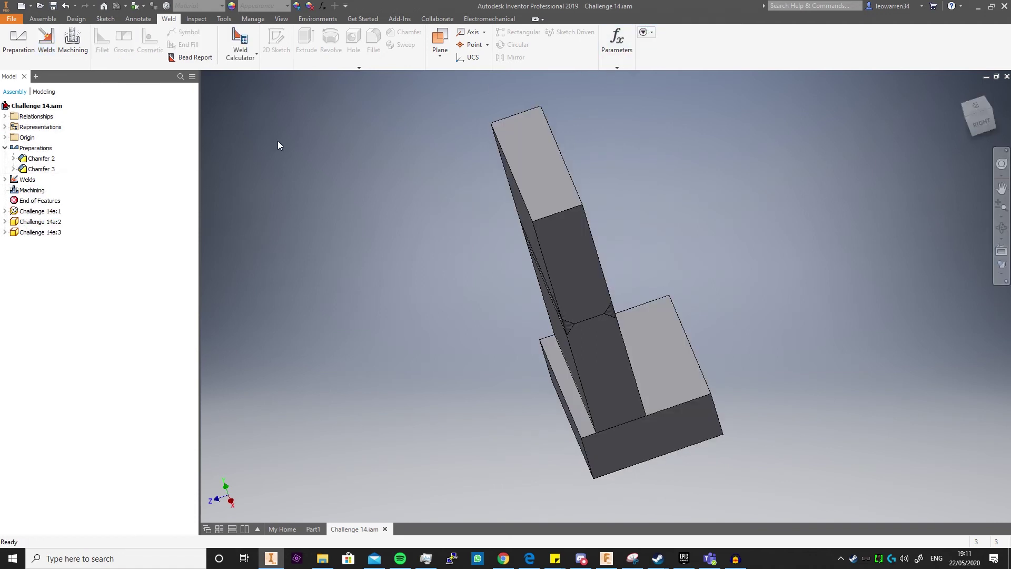
{"action": "left_click", "coordinate": [69, 42]}
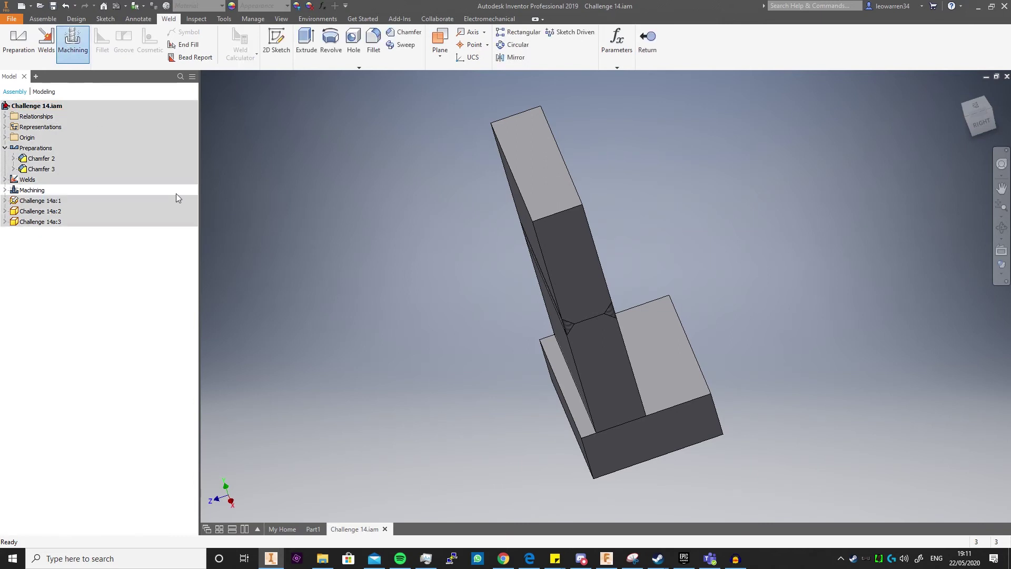
Sketch a narrow upright rectangle on the base plate's end face, crossing its upper edge beside the upright plate, and finish the sketch.
{"action": "left_click", "coordinate": [978, 128]}
{"action": "left_click", "coordinate": [962, 90]}
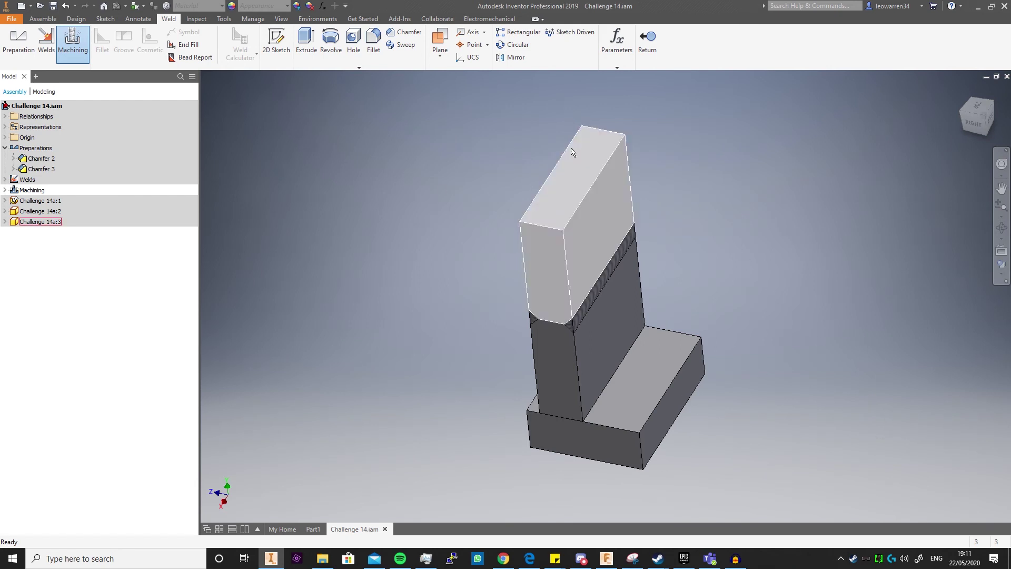
{"action": "left_click", "coordinate": [276, 44]}
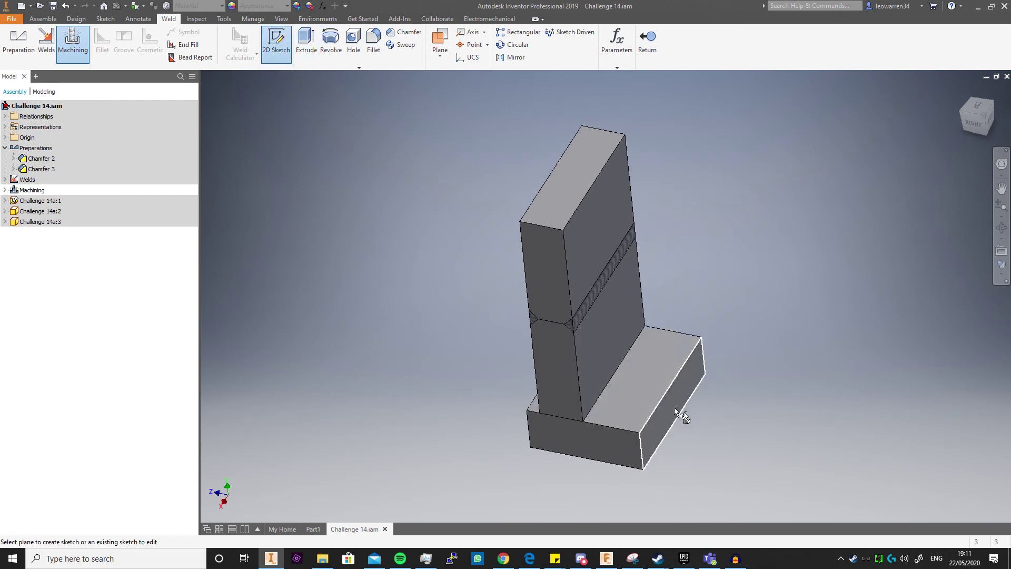
{"action": "left_click", "coordinate": [609, 437]}
{"action": "left_click", "coordinate": [125, 58]}
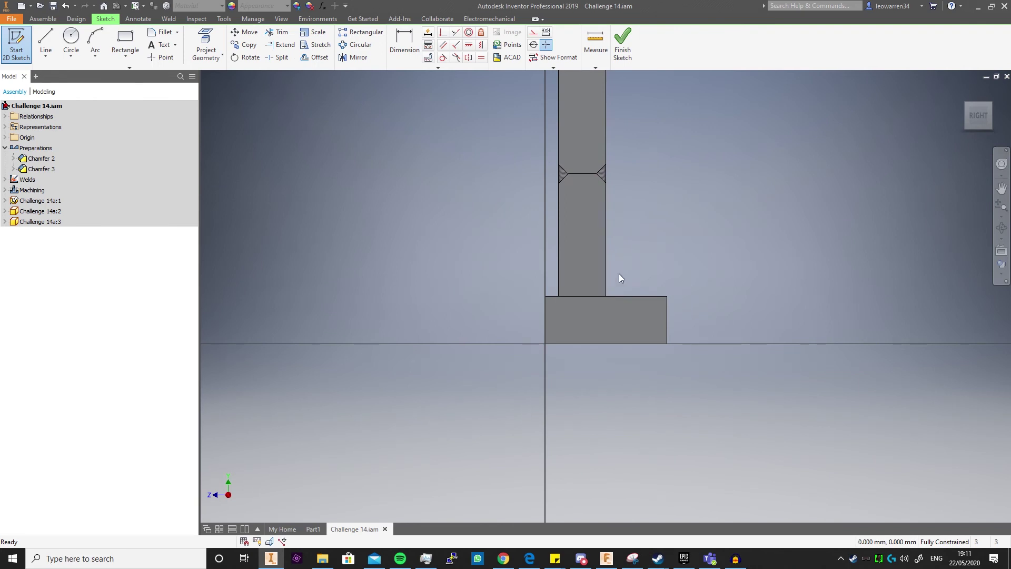
{"action": "left_click", "coordinate": [620, 268]}
{"action": "left_click", "coordinate": [643, 318]}
{"action": "left_click", "coordinate": [622, 42]}
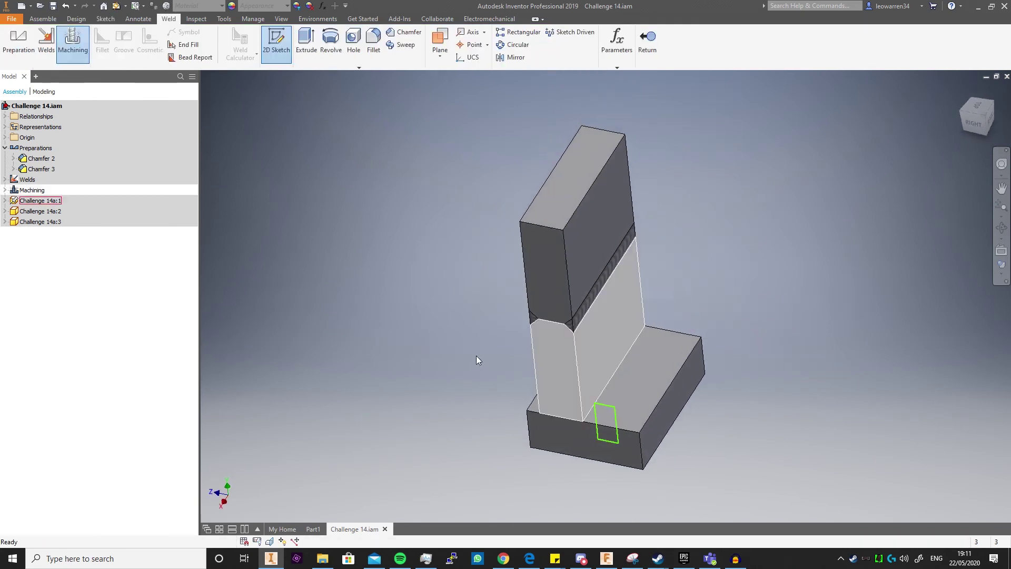
Cut the rectangle through the whole length of the base plate with an Extrude set to All, forming a slot.
{"action": "left_click", "coordinate": [306, 42]}
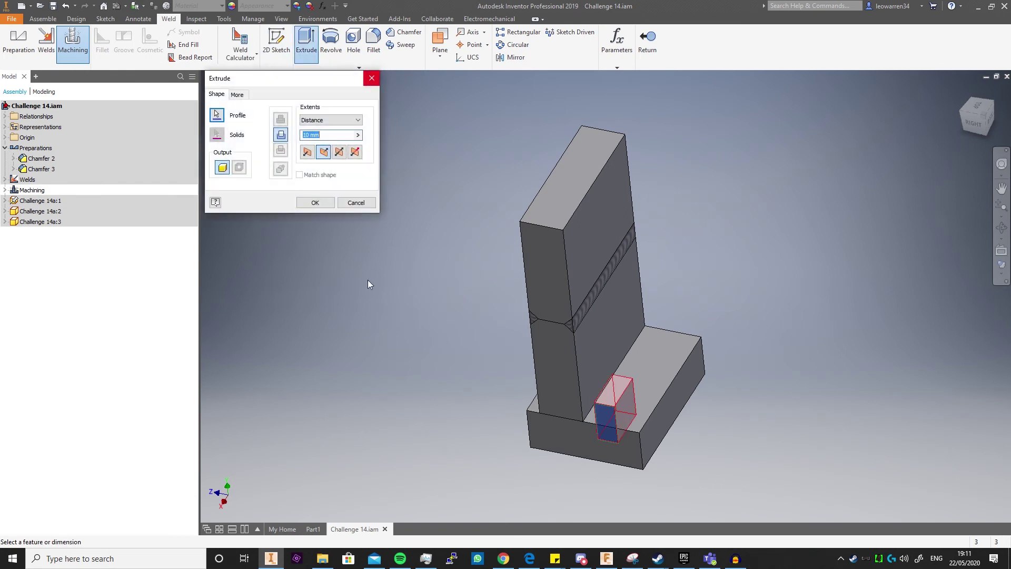
{"action": "left_click", "coordinate": [333, 120]}
{"action": "left_click", "coordinate": [327, 150]}
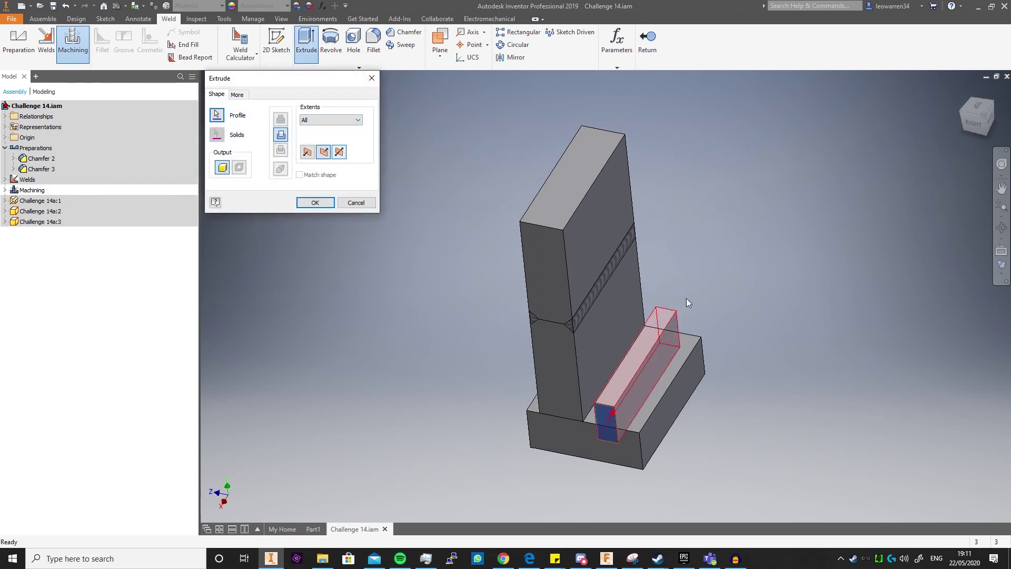
{"action": "left_click", "coordinate": [319, 200]}
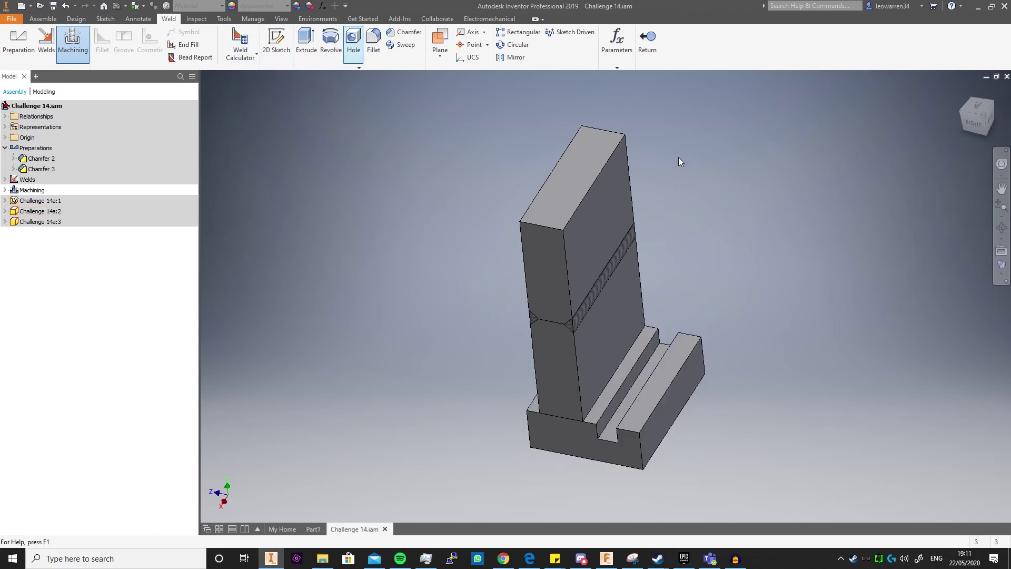
Drill a simple 3 mm through-all hole in the upper plate's large face, above the groove weld and toward one end.
{"action": "left_click", "coordinate": [354, 41]}
{"action": "left_click", "coordinate": [977, 125]}
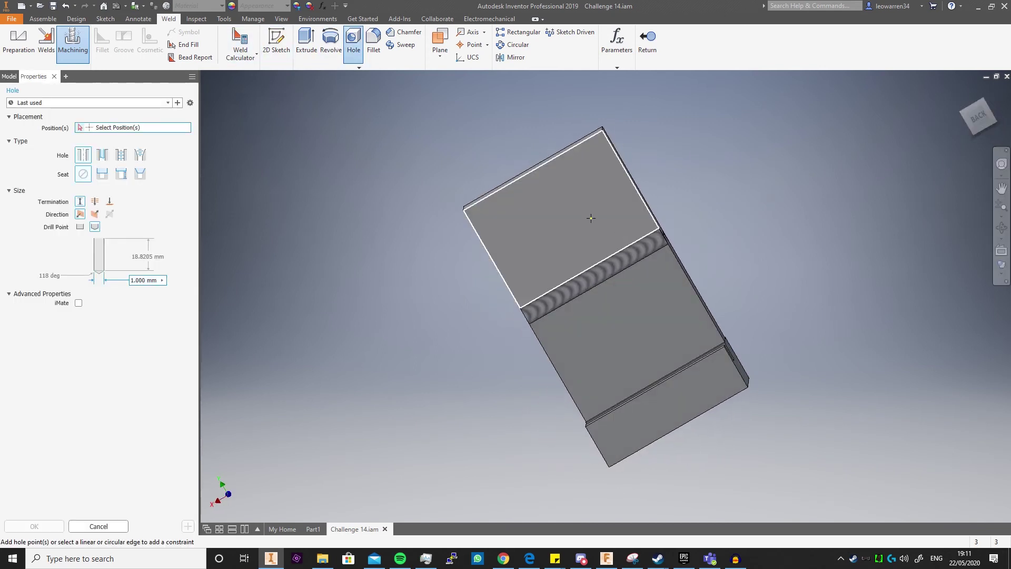
{"action": "left_click", "coordinate": [524, 220]}
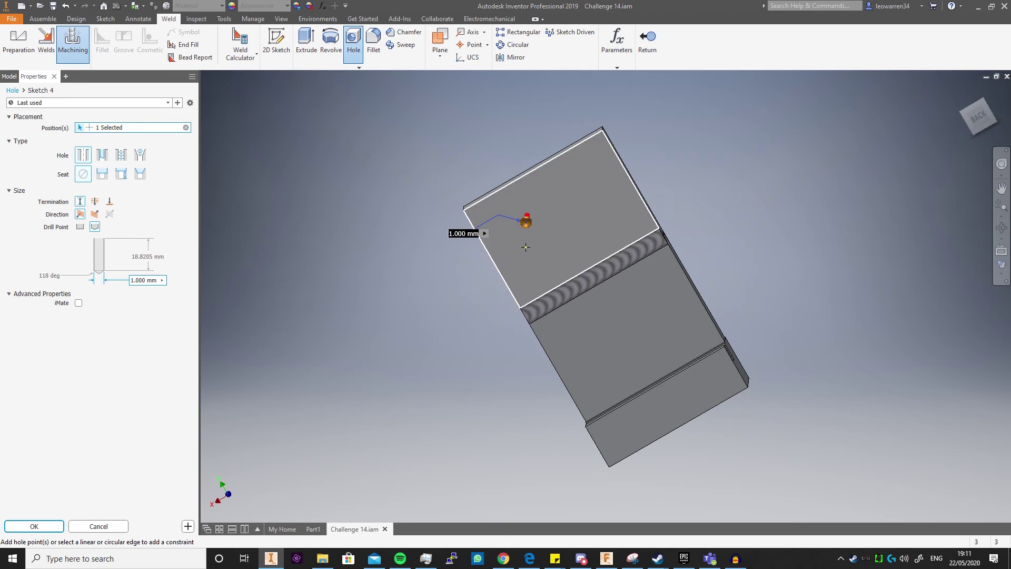
{"action": "scroll", "coordinate": [471, 243], "scroll_direction": "down", "scroll_amount": 3}
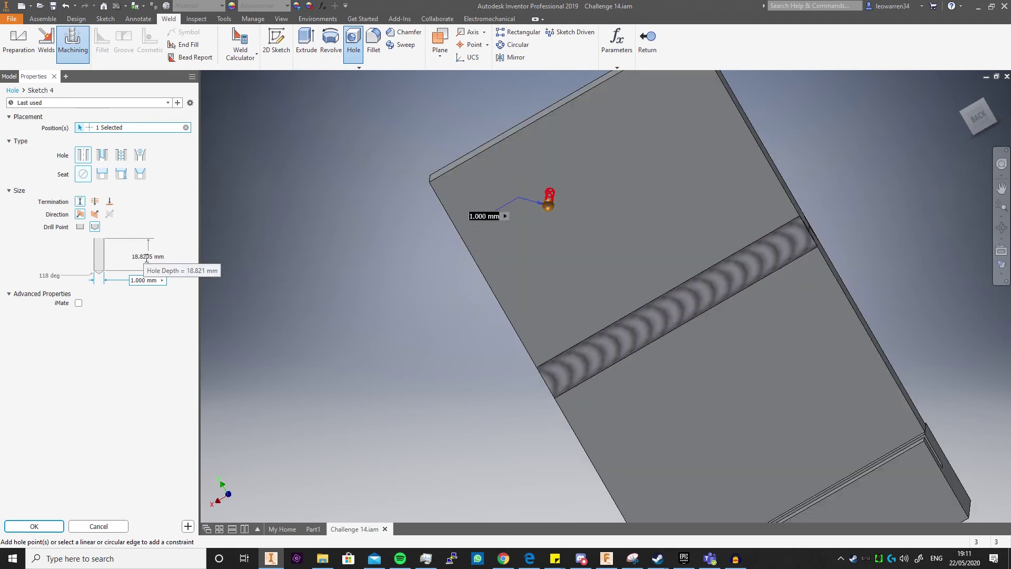
{"action": "left_click", "coordinate": [95, 201]}
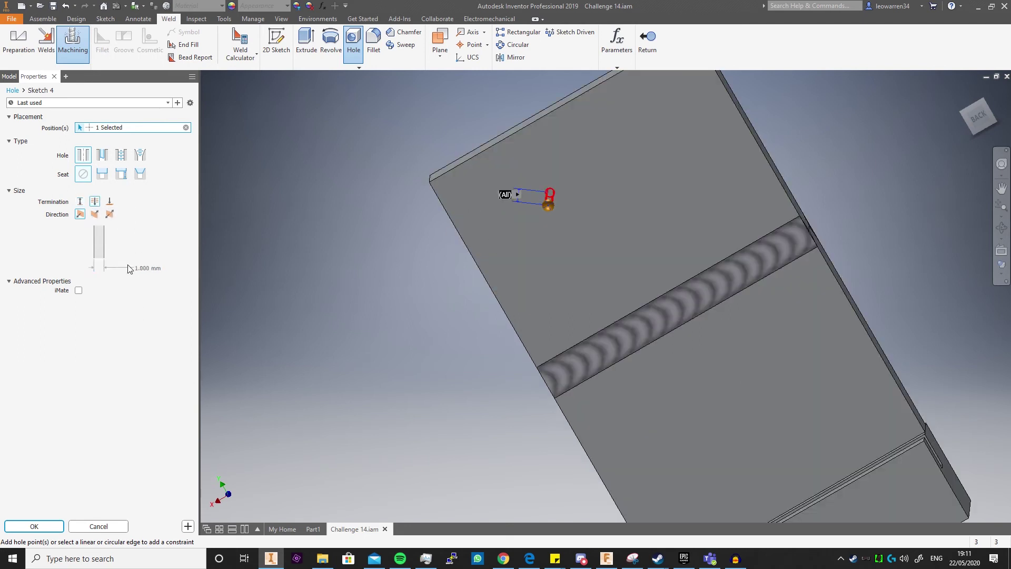
{"action": "left_click", "coordinate": [152, 268]}
{"action": "type", "text": "3"}
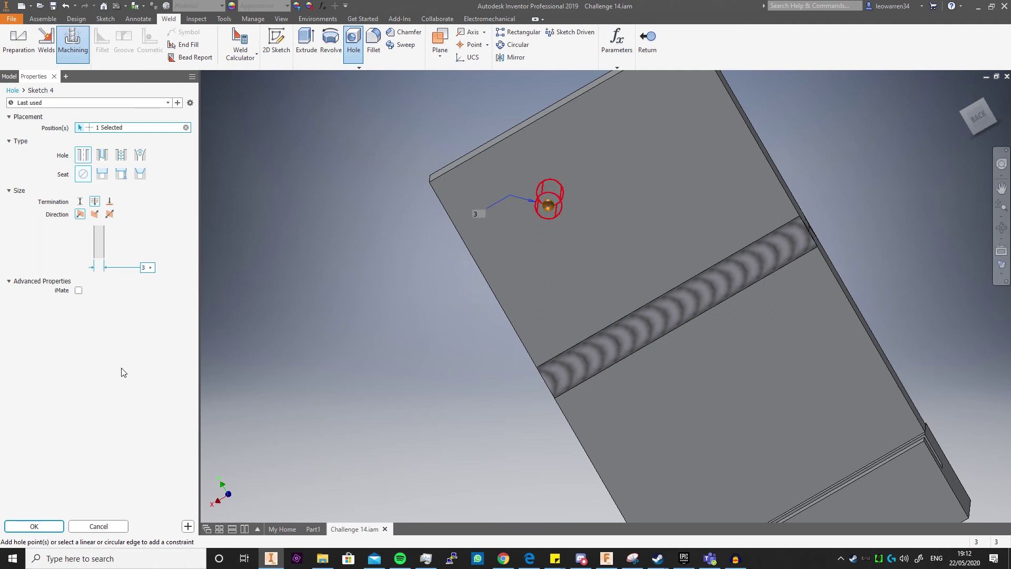
{"action": "left_click", "coordinate": [33, 526]}
Leave the machining stage and expand the Machining, Welds and Beads groups to review the weldment's features.
{"action": "scroll", "coordinate": [470, 367], "scroll_direction": "down", "scroll_amount": 3}
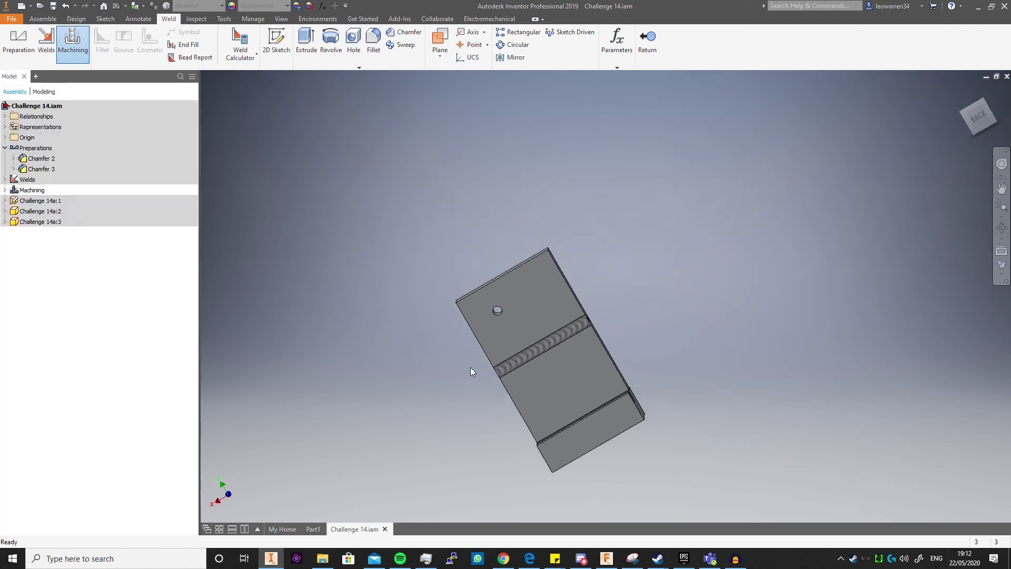
{"action": "left_click", "coordinate": [961, 120]}
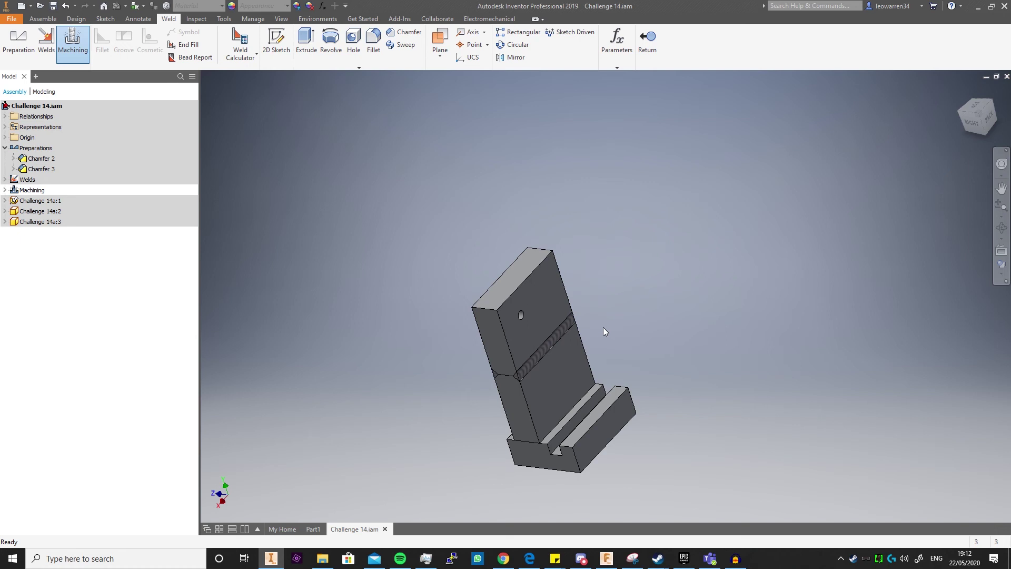
{"action": "left_click", "coordinate": [647, 39]}
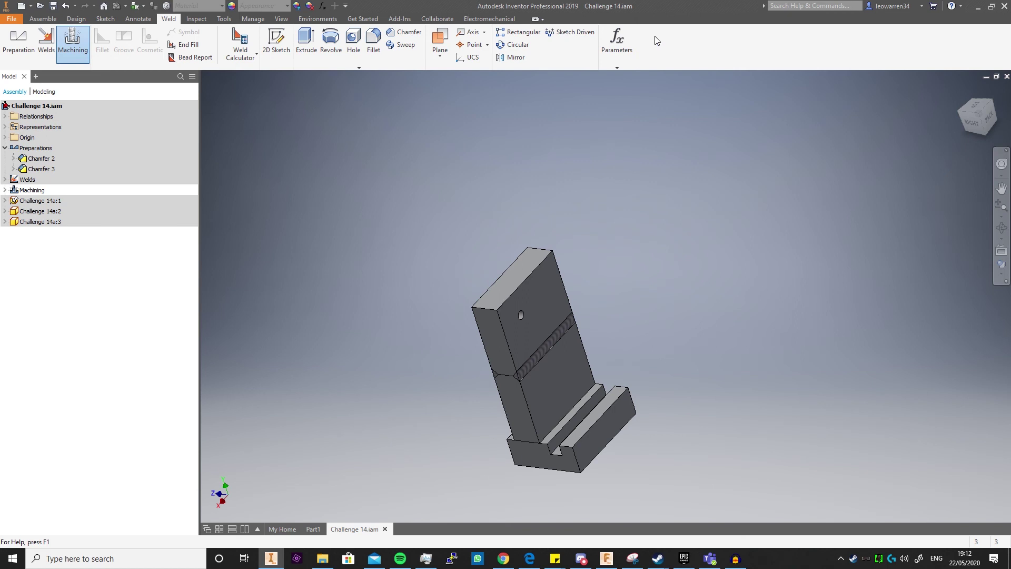
{"action": "left_click", "coordinate": [5, 191]}
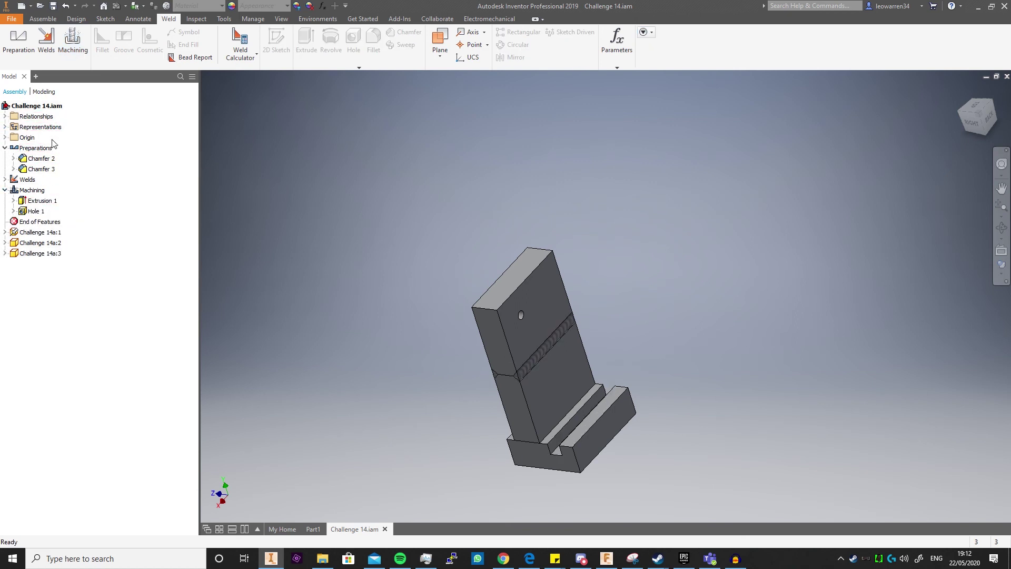
{"action": "left_click", "coordinate": [22, 181]}
{"action": "left_click", "coordinate": [13, 190]}
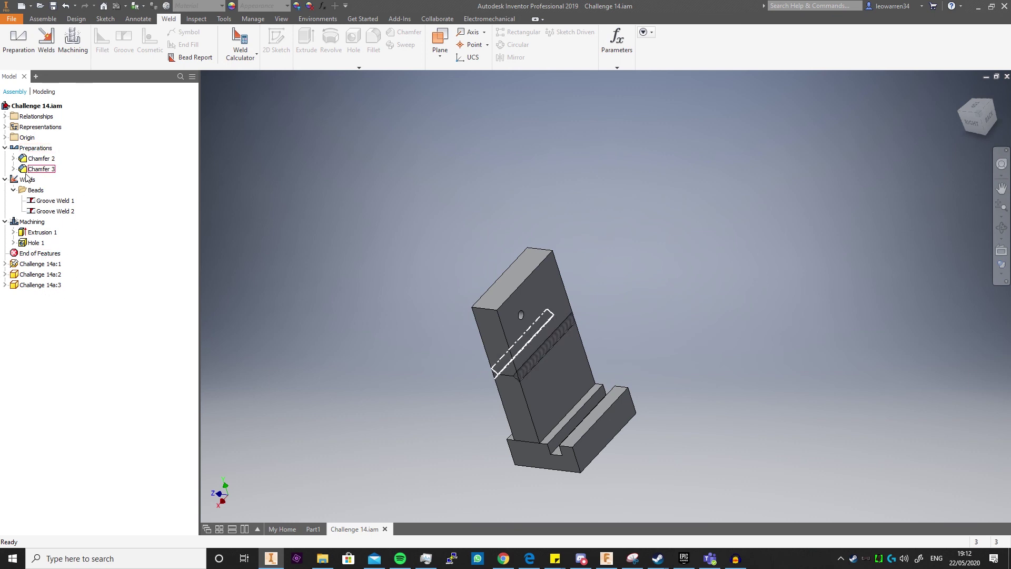
{"action": "key", "text": "F2"}
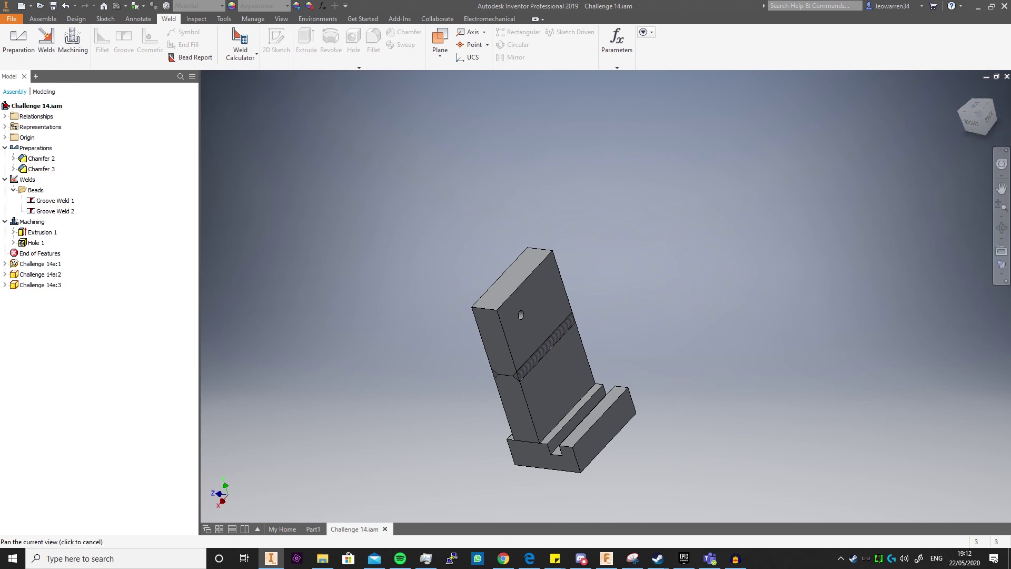